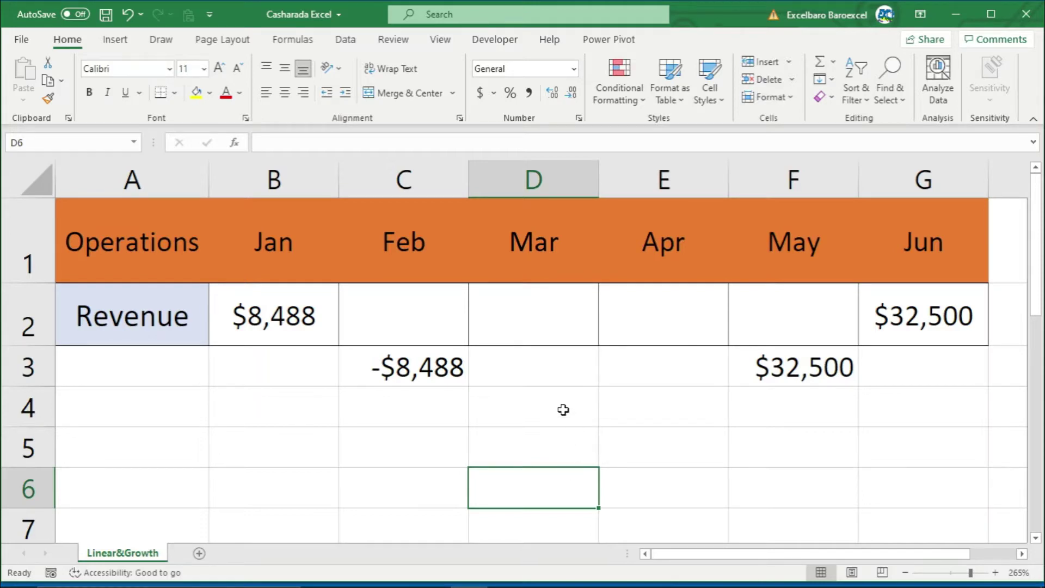
- Examine the January and June revenue values and the empty February to May revenue cells between them
{"action": "key", "text": "Up"}
{"action": "key", "text": "Up"}
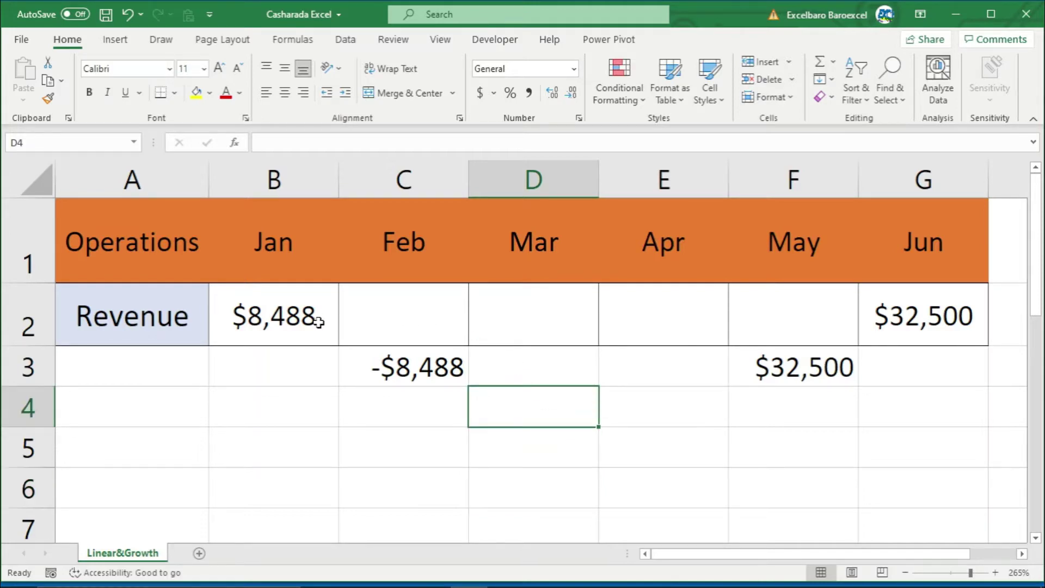
{"action": "left_click", "coordinate": [300, 321]}
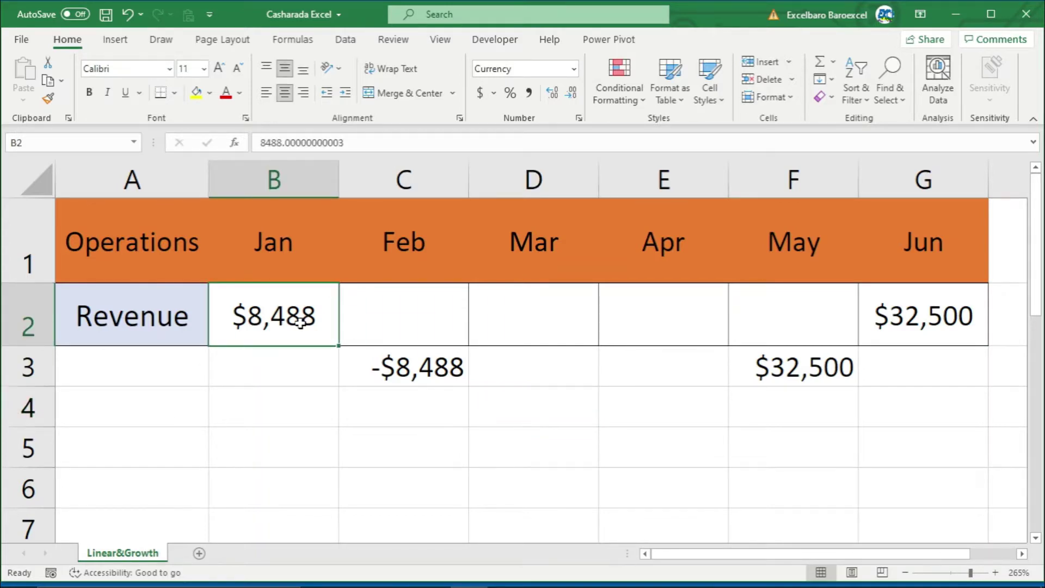
{"action": "left_click", "coordinate": [935, 323]}
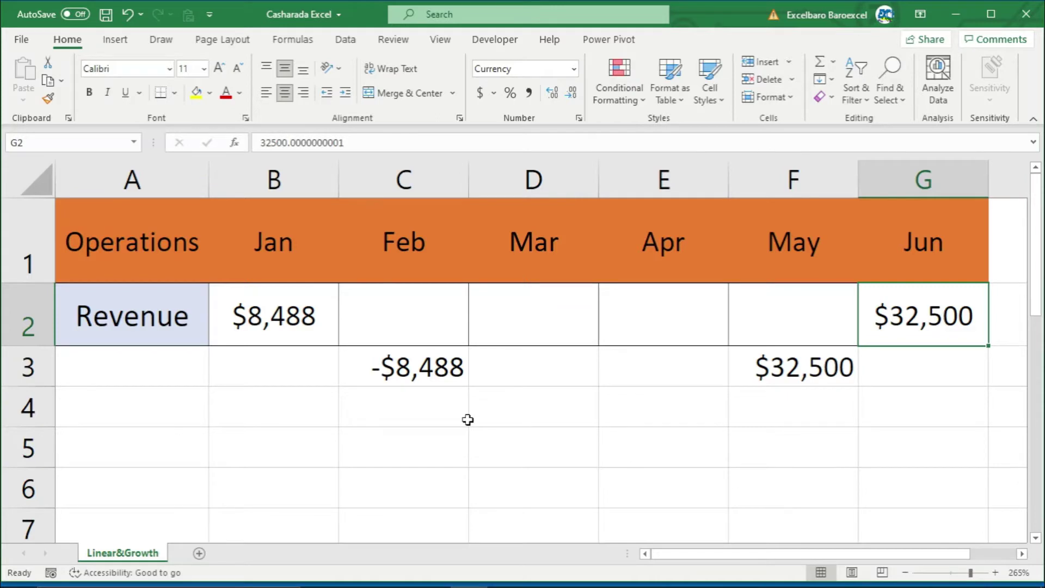
{"action": "left_click", "coordinate": [294, 328]}
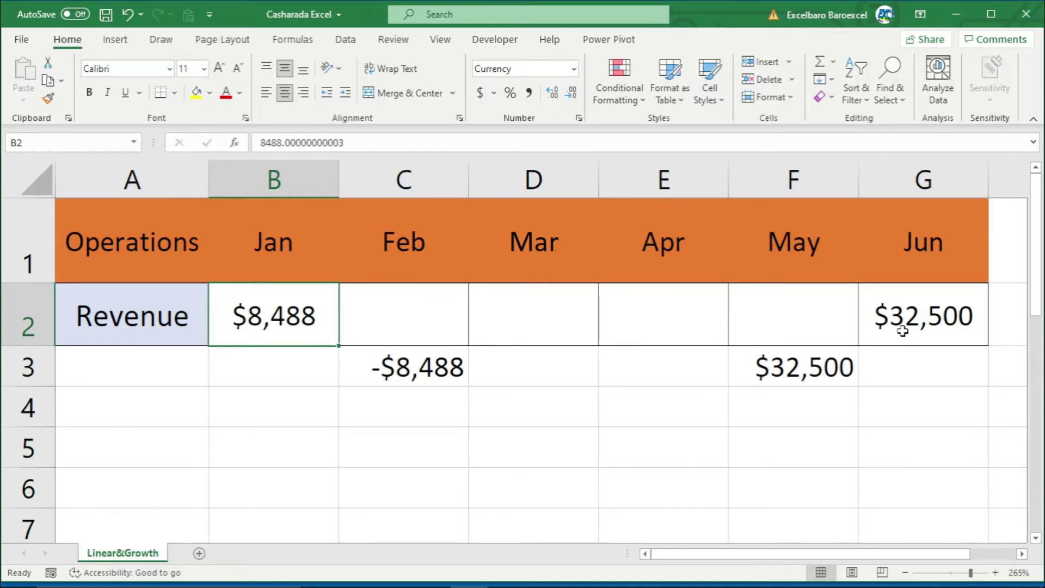
{"action": "left_click", "coordinate": [812, 319]}
{"action": "left_click", "coordinate": [699, 328]}
{"action": "left_click", "coordinate": [574, 311]}
{"action": "left_click", "coordinate": [415, 309]}
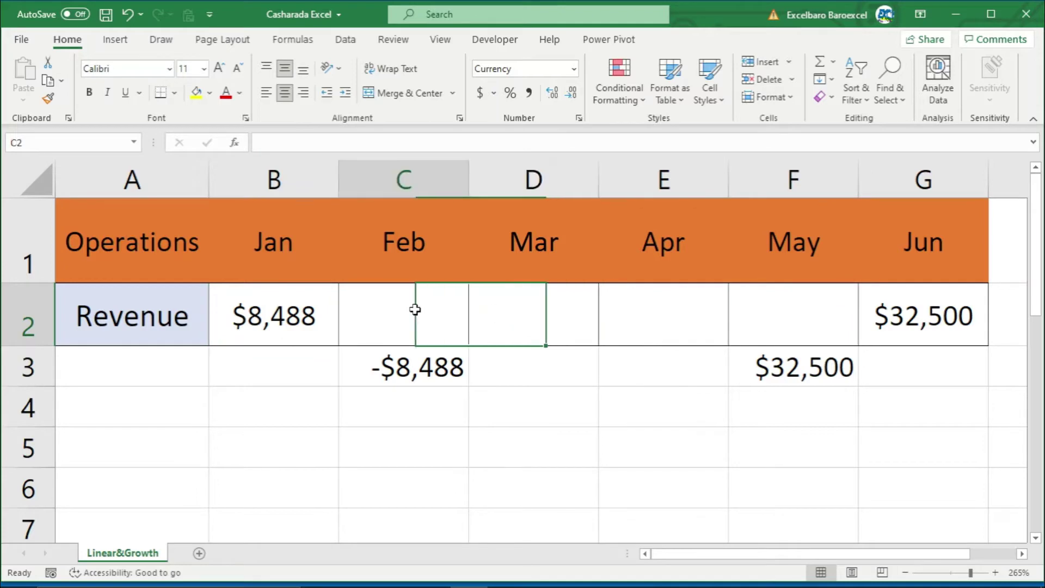
{"action": "left_click", "coordinate": [583, 320]}
{"action": "left_click", "coordinate": [641, 321]}
{"action": "left_click", "coordinate": [795, 315]}
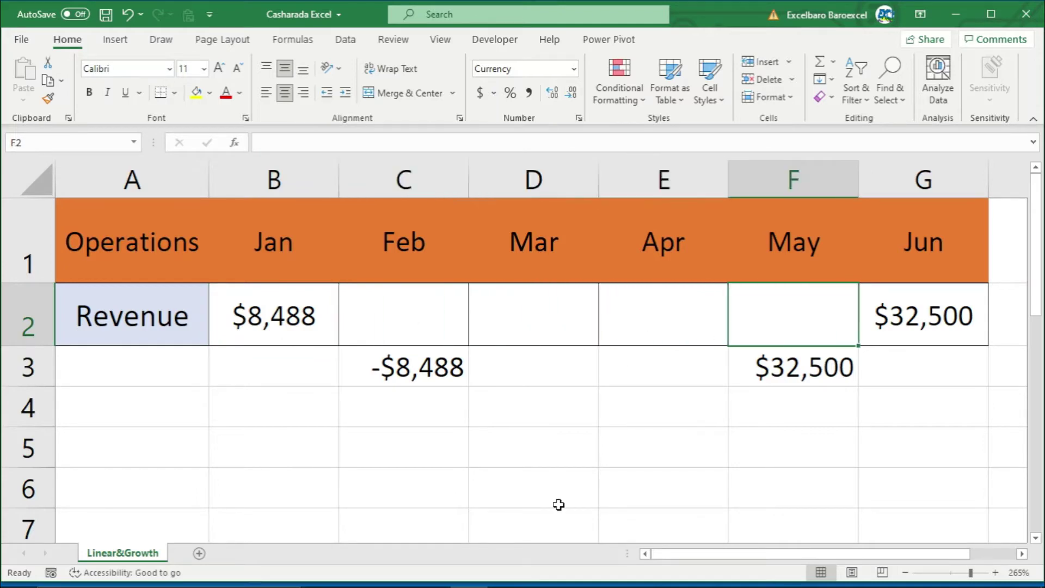
- Fill the revenue row B2:G2 from January to June with a linear series in rows, with Trend enabled
{"action": "left_click", "coordinate": [298, 322]}
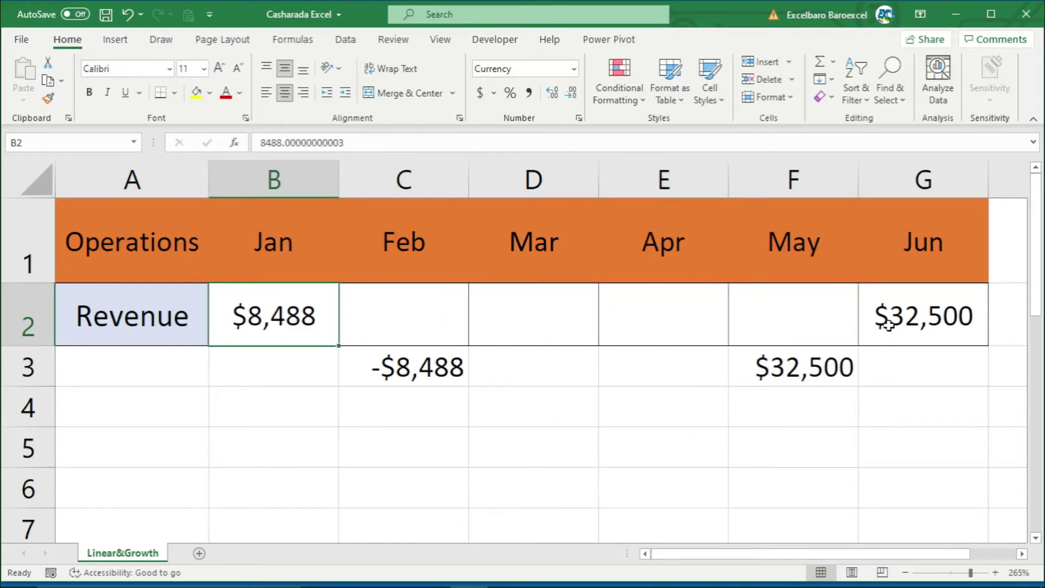
{"action": "left_click", "coordinate": [917, 325], "text": "shift"}
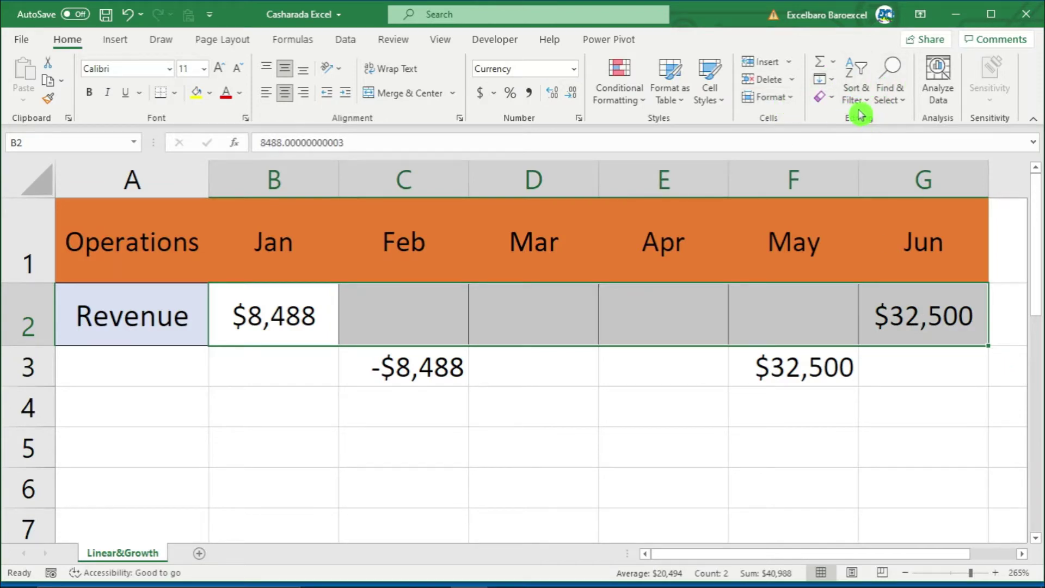
{"action": "left_click", "coordinate": [832, 87]}
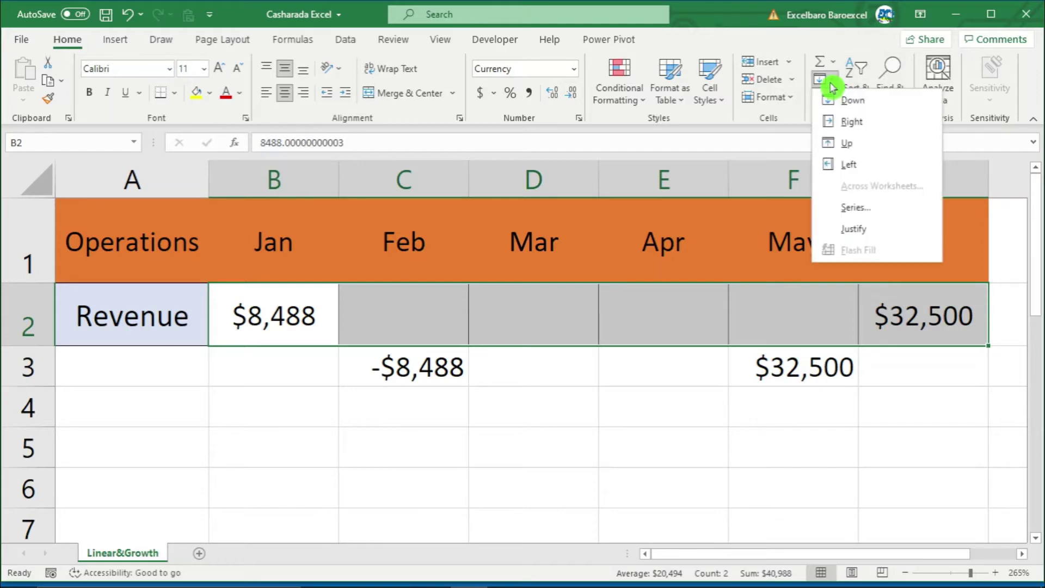
{"action": "left_click", "coordinate": [860, 211]}
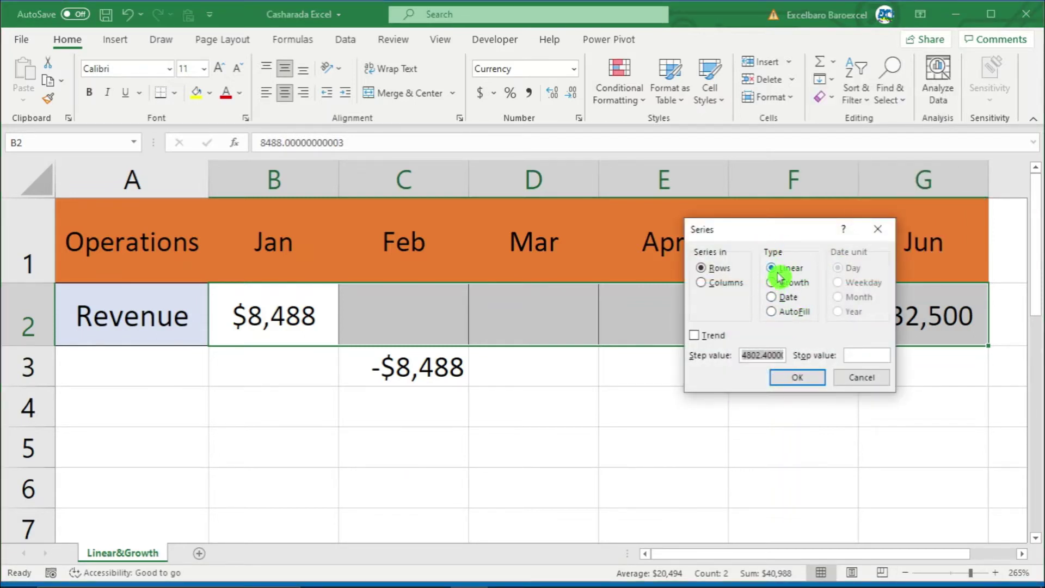
{"action": "left_click", "coordinate": [696, 338]}
{"action": "left_click", "coordinate": [796, 378]}
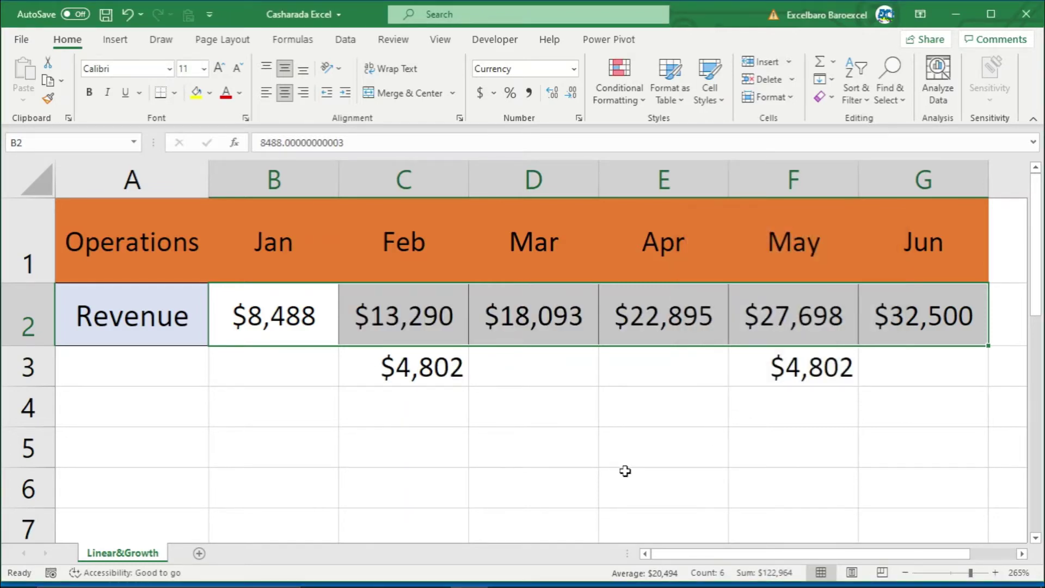
{"action": "left_click", "coordinate": [622, 471]}
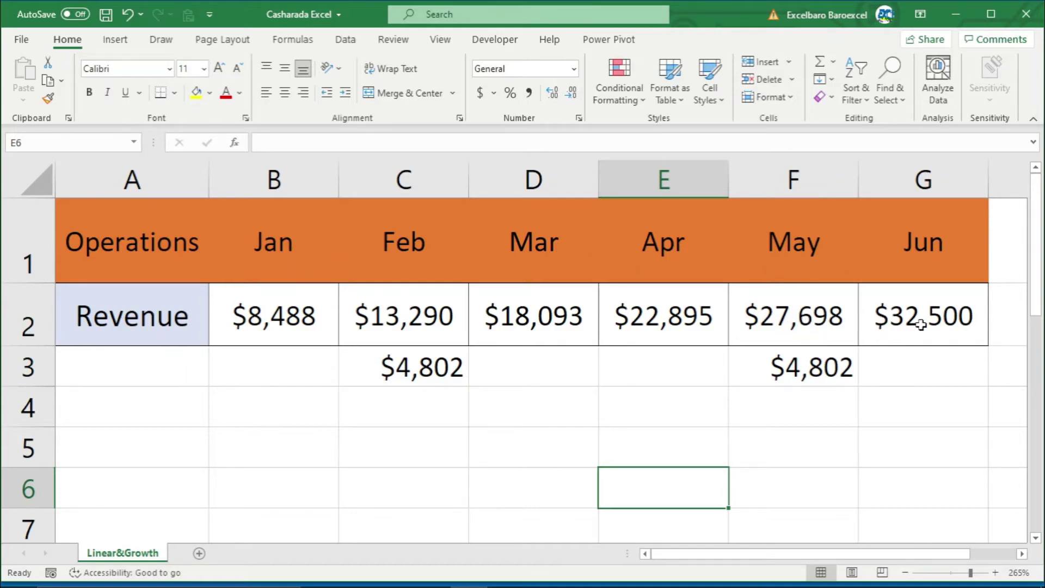
- Inspect the month-to-month difference formulas in C3 and F3 without changing them
{"action": "left_click", "coordinate": [434, 373]}
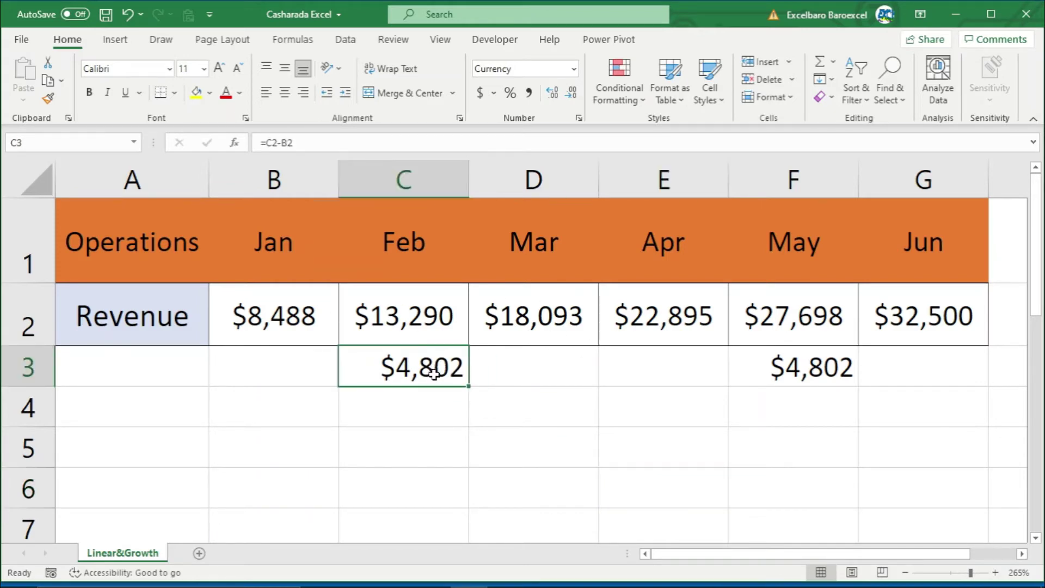
{"action": "double_click", "coordinate": [432, 371]}
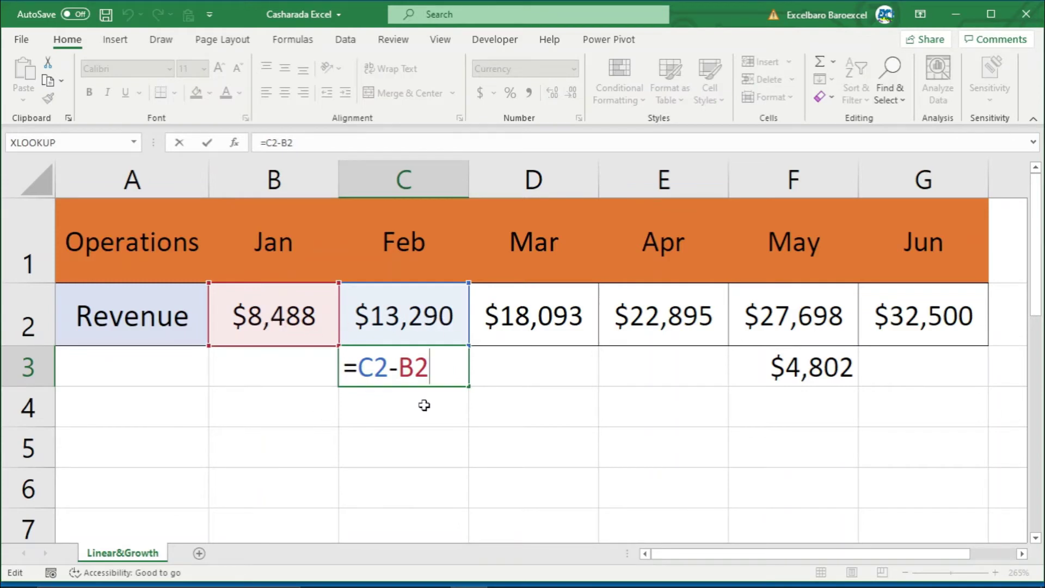
{"action": "left_click", "coordinate": [821, 366]}
{"action": "double_click", "coordinate": [820, 367]}
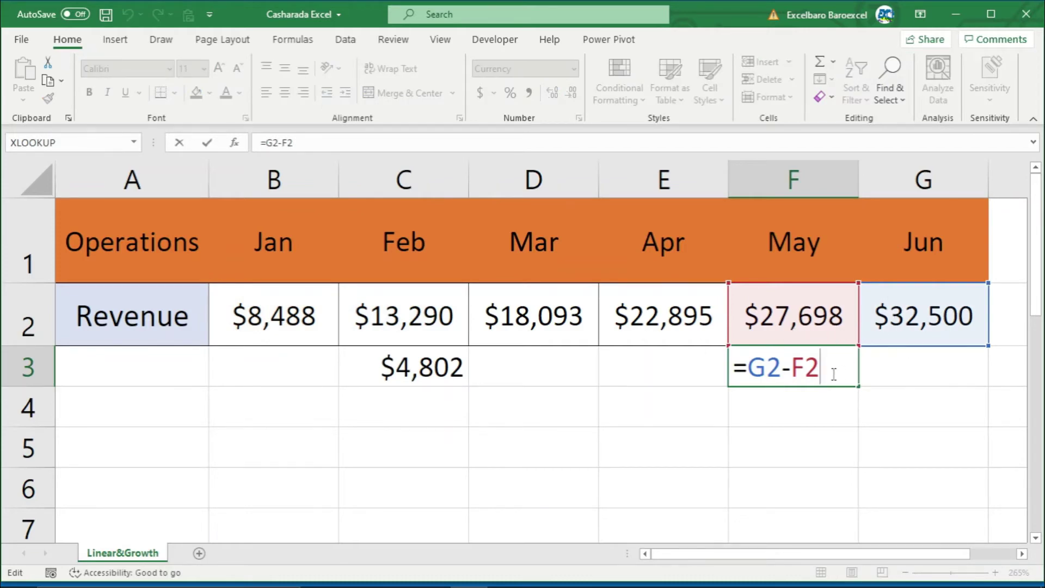
{"action": "key", "text": "Escape"}
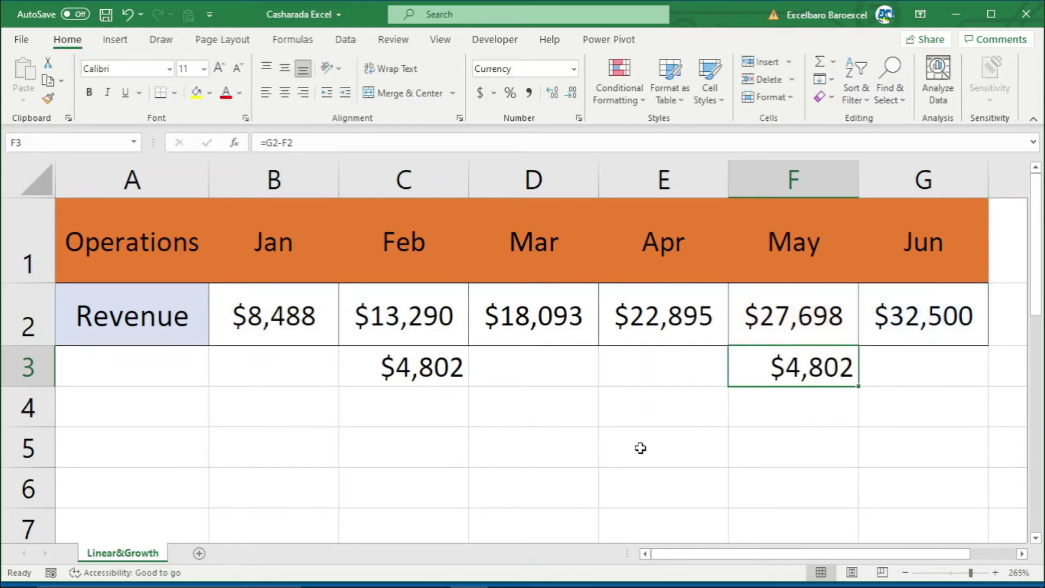
- Clear the February to May revenue values in C2:F2
{"action": "left_click", "coordinate": [392, 328]}
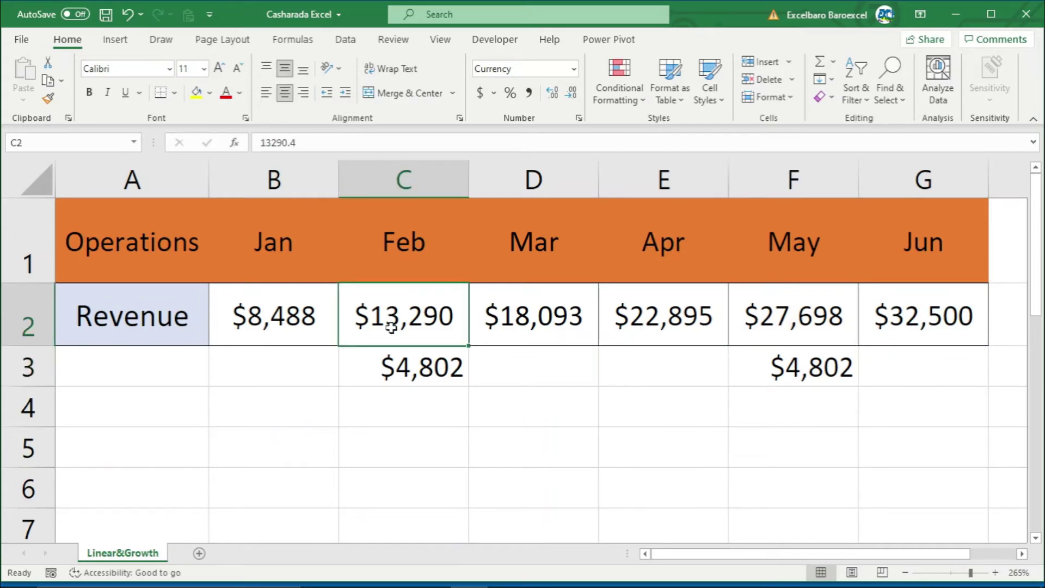
{"action": "left_click", "coordinate": [821, 324], "text": "shift"}
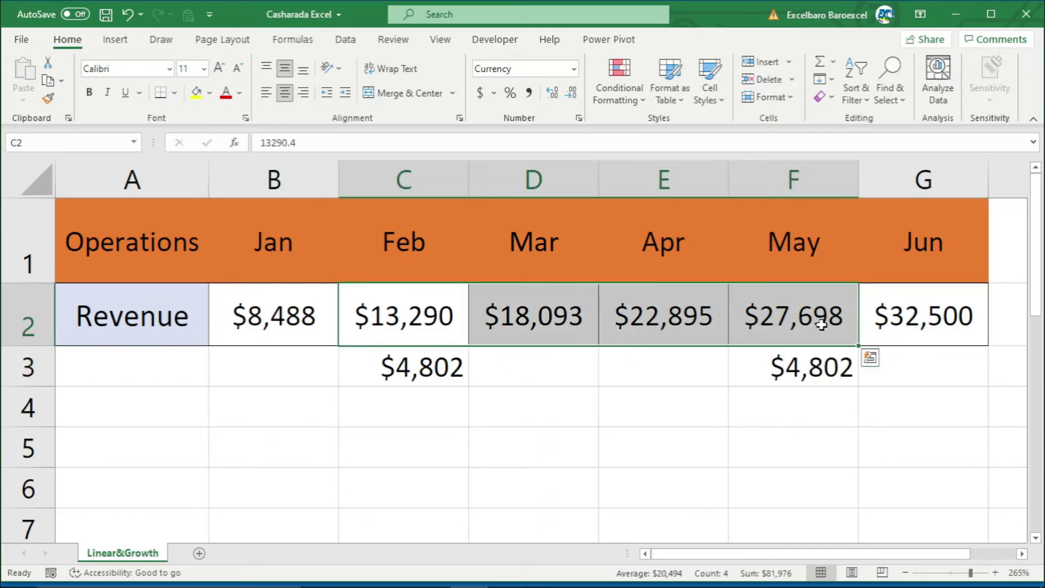
{"action": "key", "text": "Delete"}
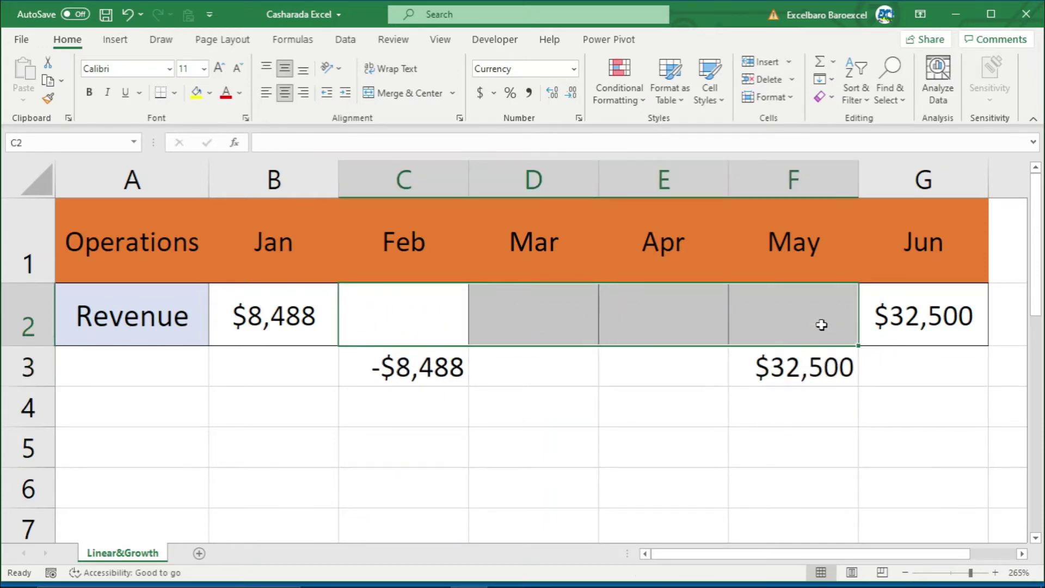
{"action": "left_click", "coordinate": [678, 506]}
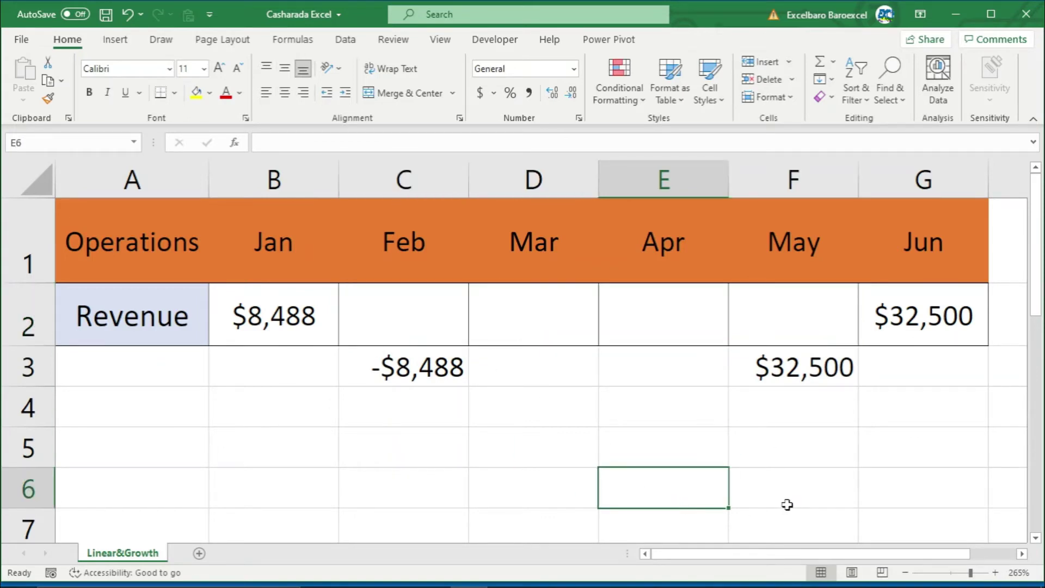
- Fill the revenue row B2:G2 from January to June with a growth series in rows, with Trend enabled
{"action": "left_click", "coordinate": [303, 326]}
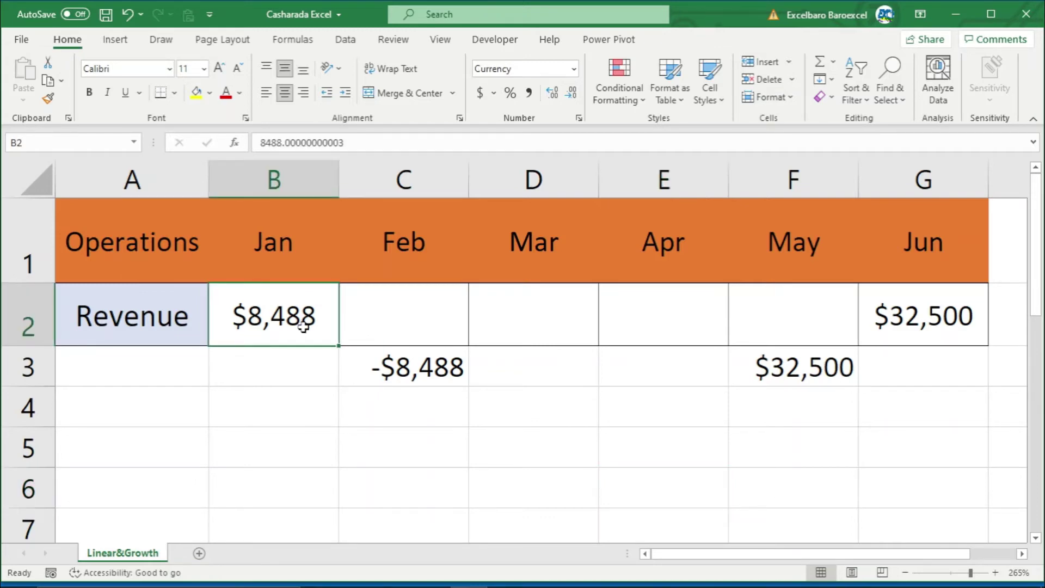
{"action": "left_click", "coordinate": [956, 315], "text": "shift"}
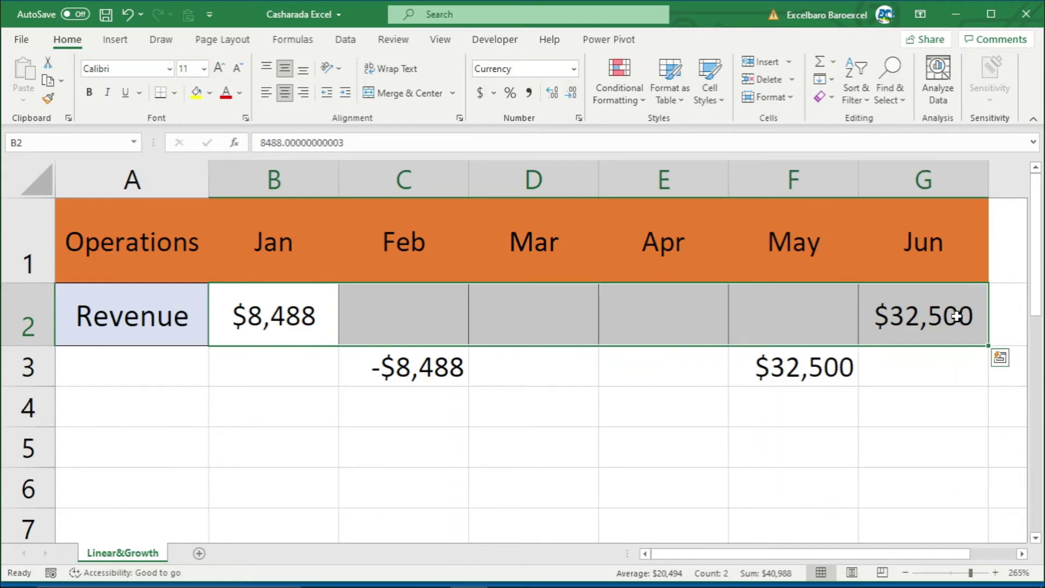
{"action": "left_click", "coordinate": [828, 84]}
{"action": "left_click", "coordinate": [854, 207]}
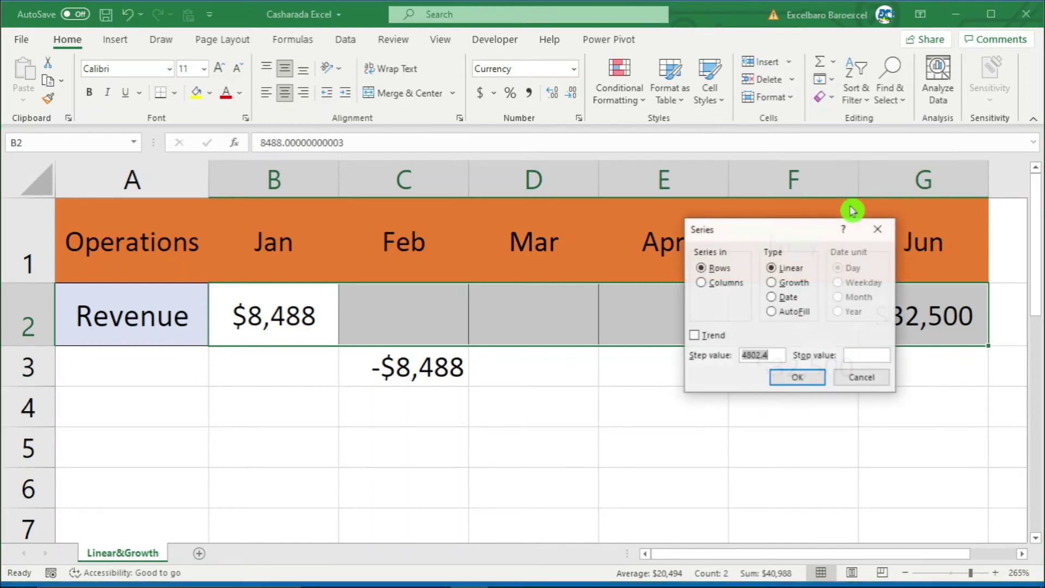
{"action": "left_click", "coordinate": [771, 283]}
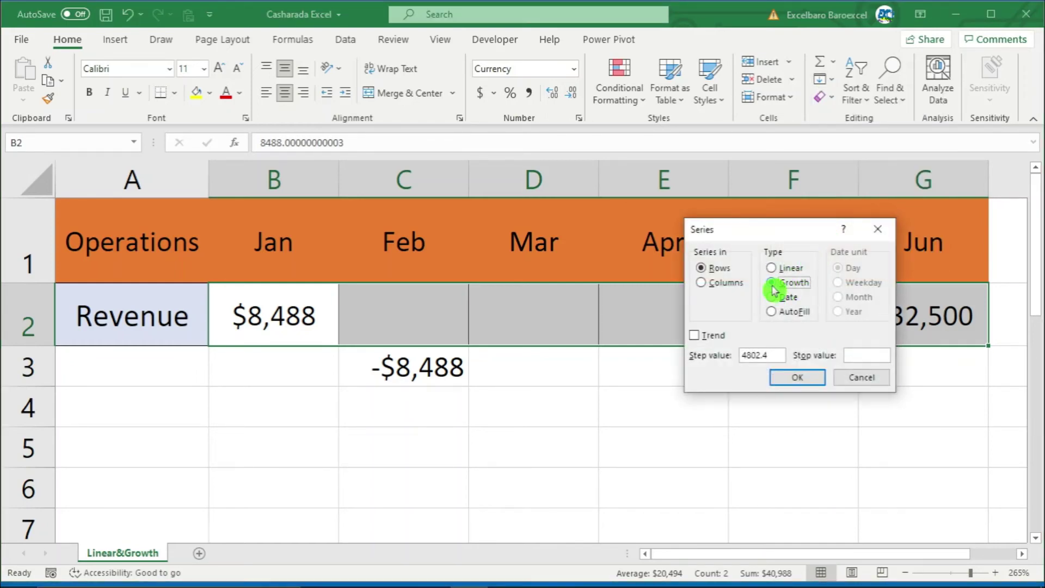
{"action": "left_click", "coordinate": [697, 336]}
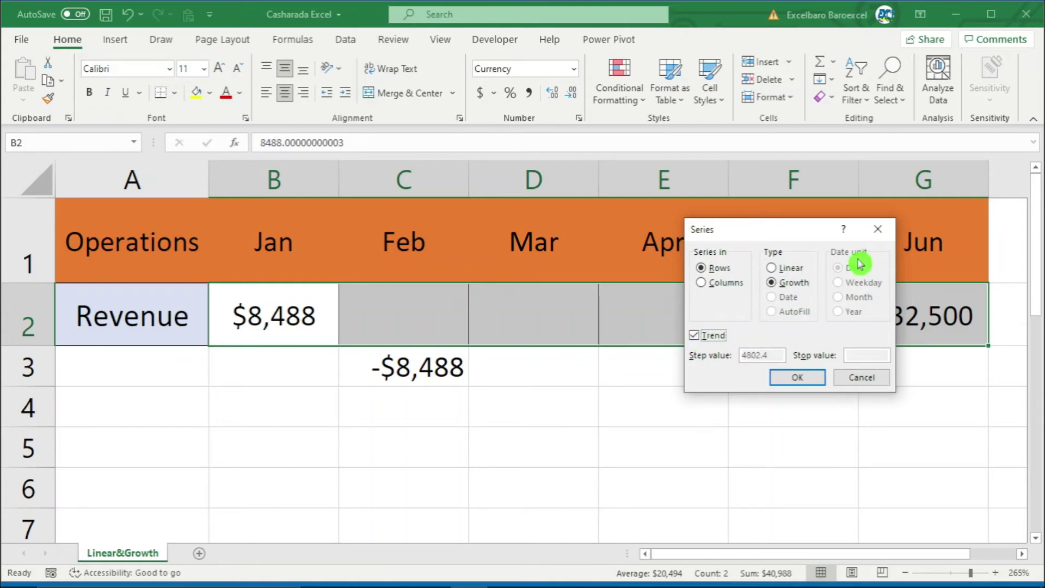
{"action": "left_click", "coordinate": [804, 381]}
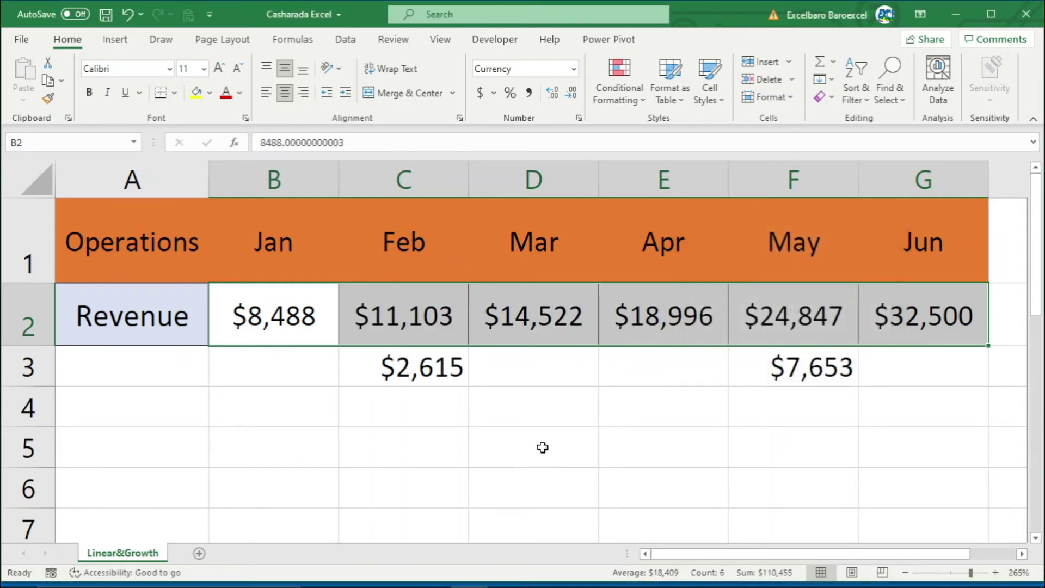
{"action": "left_click", "coordinate": [541, 448]}
- Examine the growth-filled revenue values from January to June and the difference formula in F3
{"action": "left_click", "coordinate": [272, 311]}
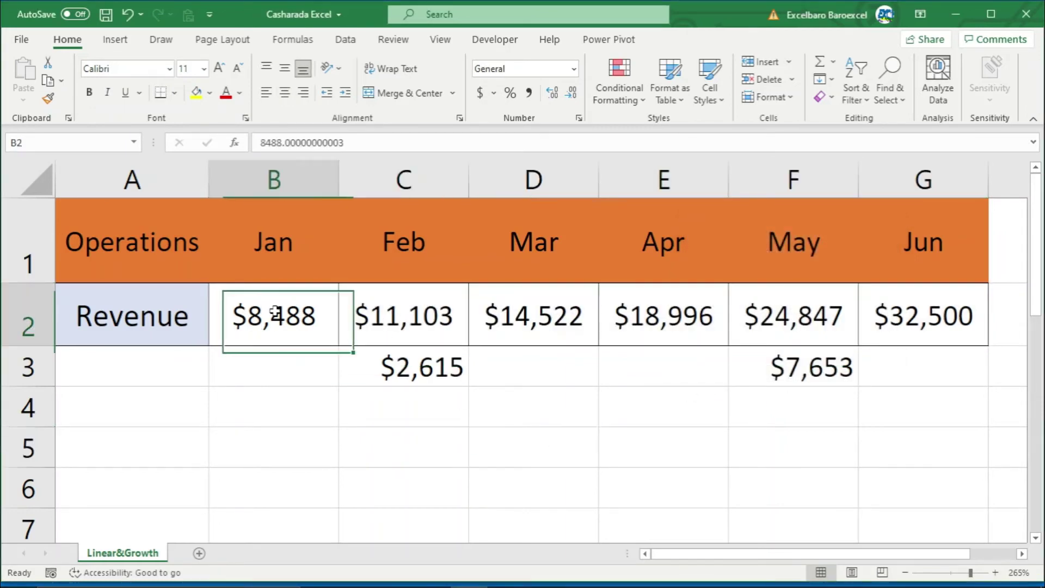
{"action": "left_click", "coordinate": [952, 310]}
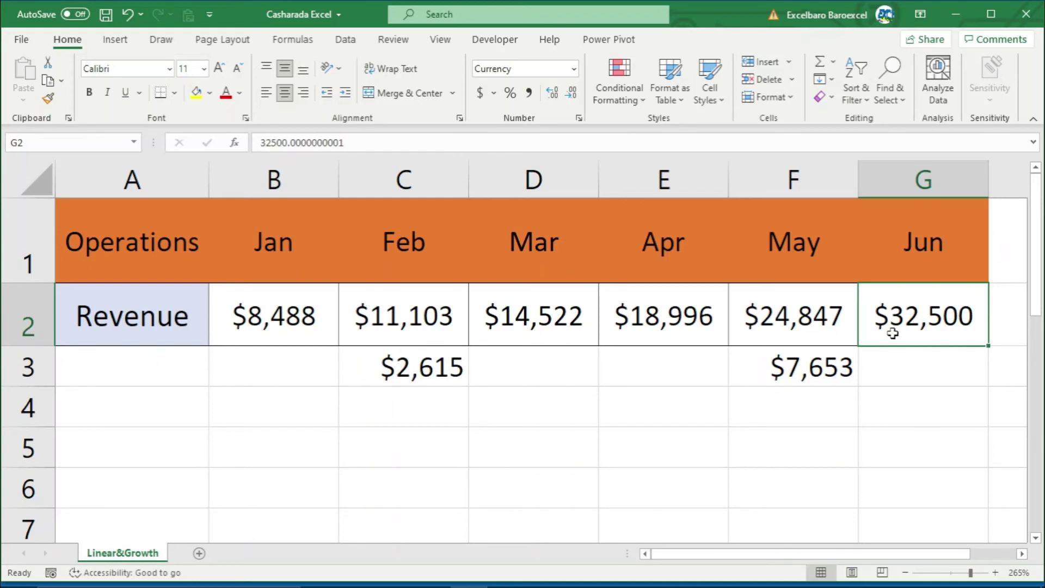
{"action": "double_click", "coordinate": [822, 372]}
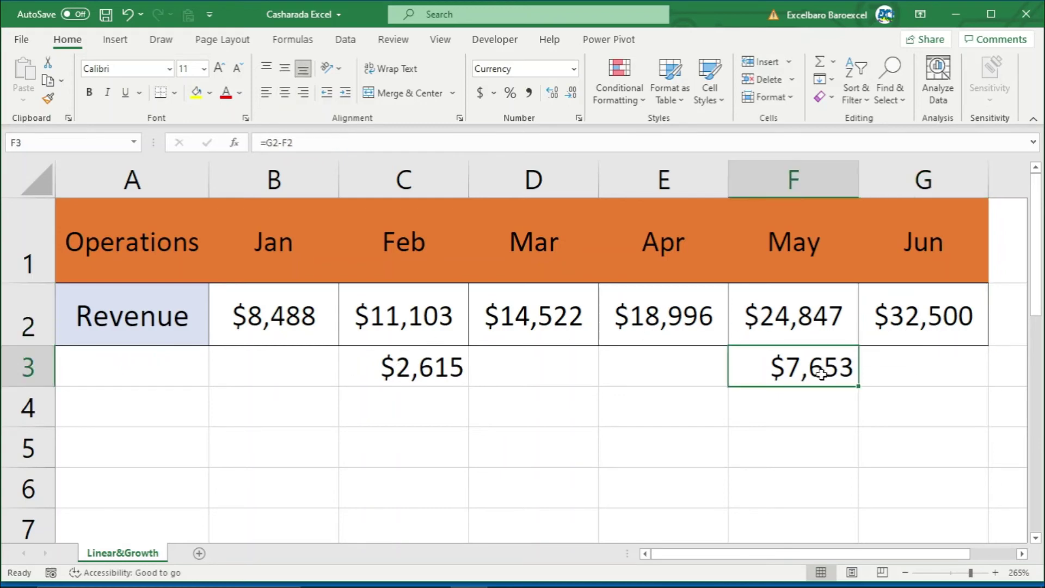
{"action": "key", "text": "Escape"}
{"action": "left_click", "coordinate": [419, 313]}
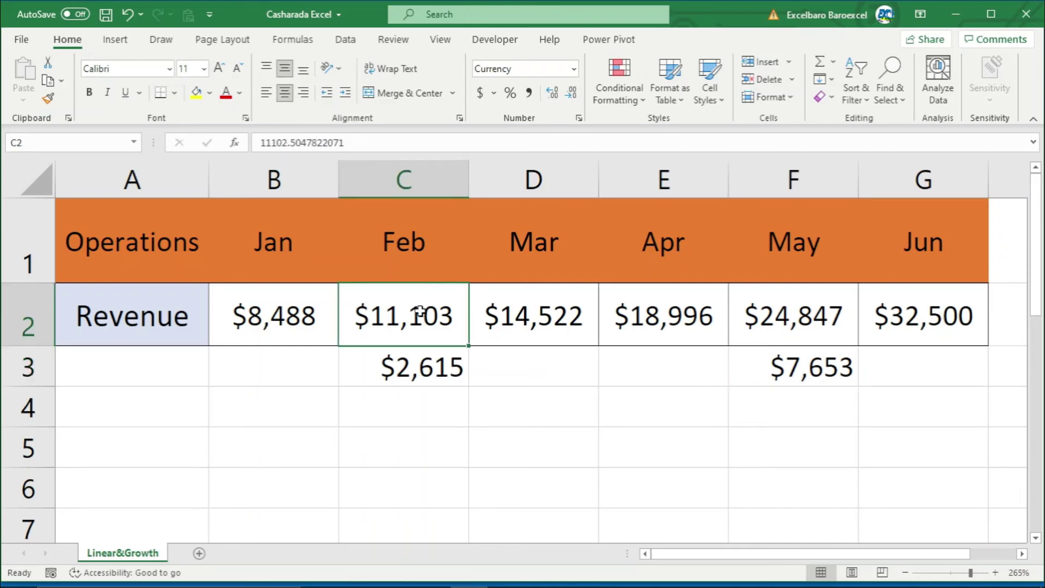
{"action": "left_click", "coordinate": [535, 314]}
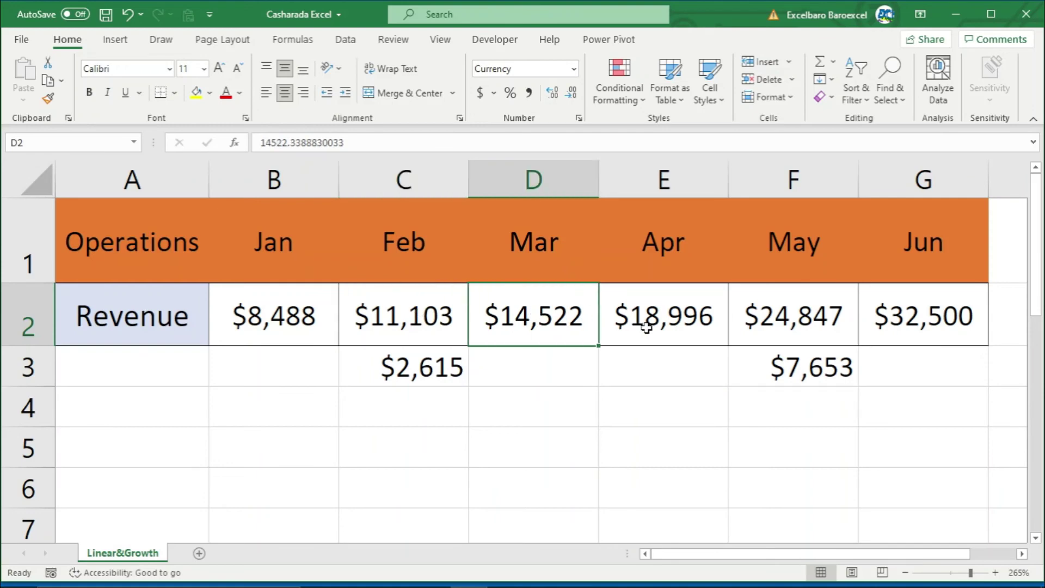
{"action": "left_click", "coordinate": [659, 326]}
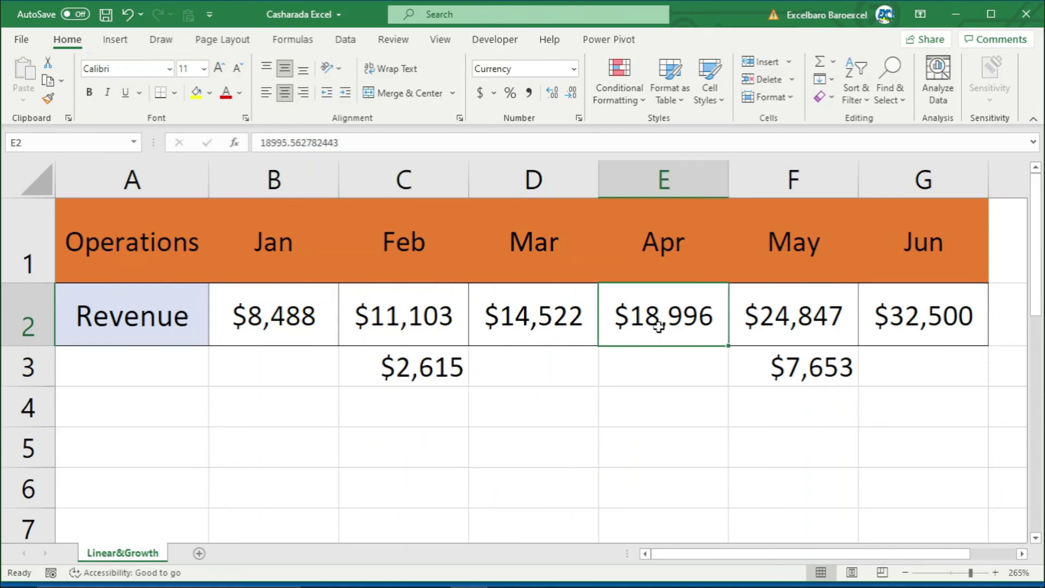
{"action": "left_click", "coordinate": [774, 321]}
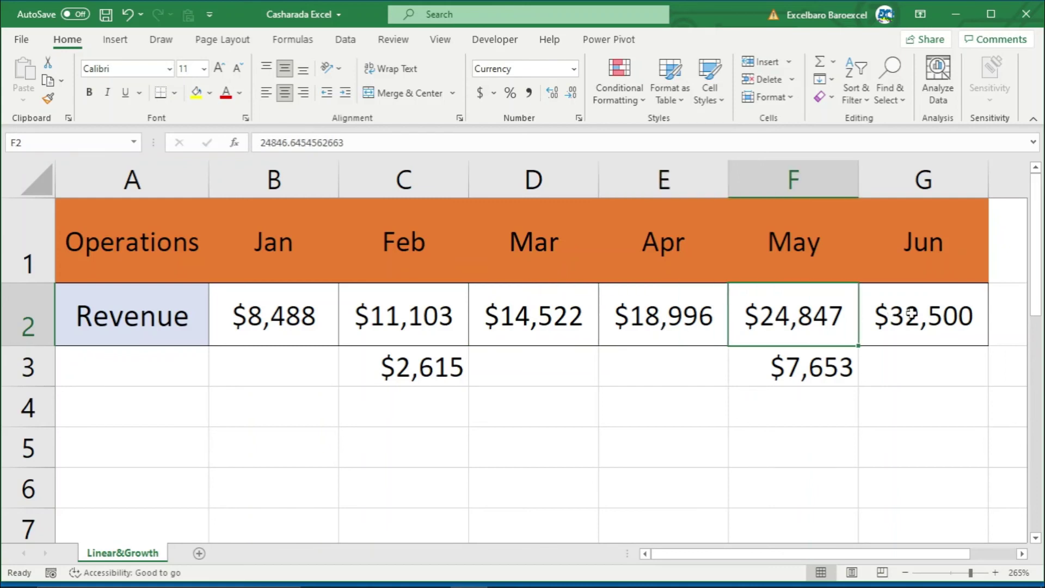
{"action": "left_click", "coordinate": [905, 313]}
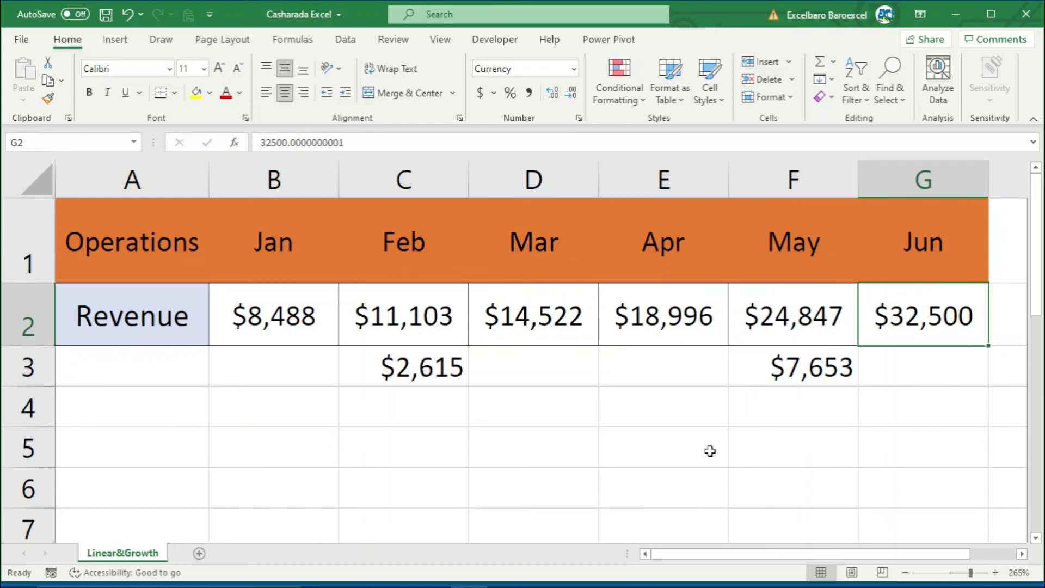